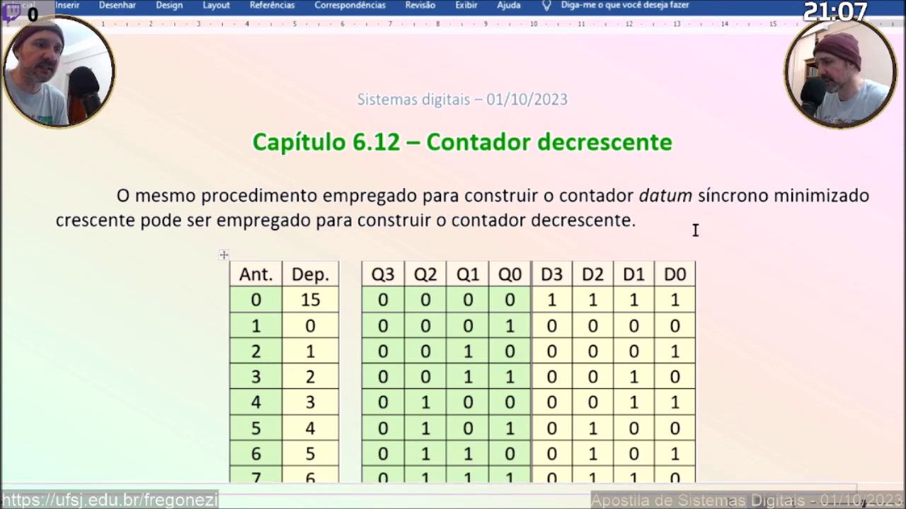
- Read the introductory paragraph on the down counter and look over the start of its state table
scroll(523, 225, "down", 1)
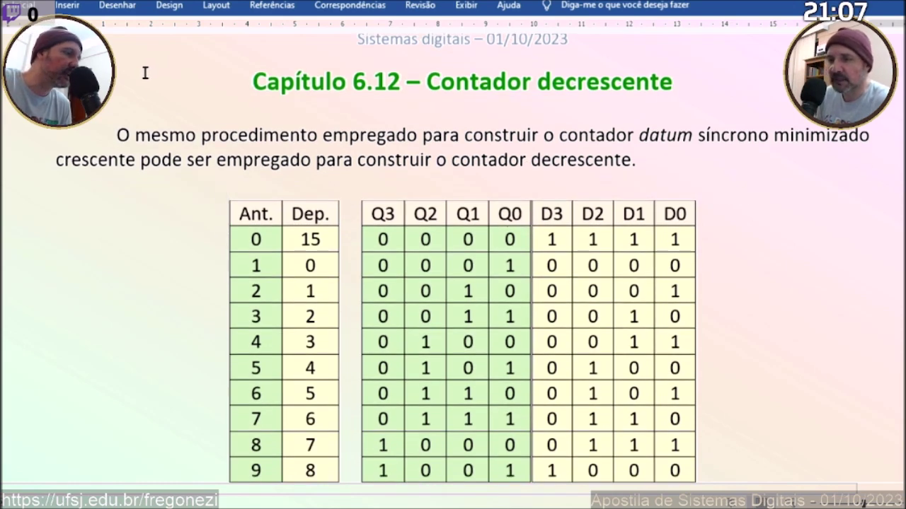
left_click_drag(122, 133, 650, 157)
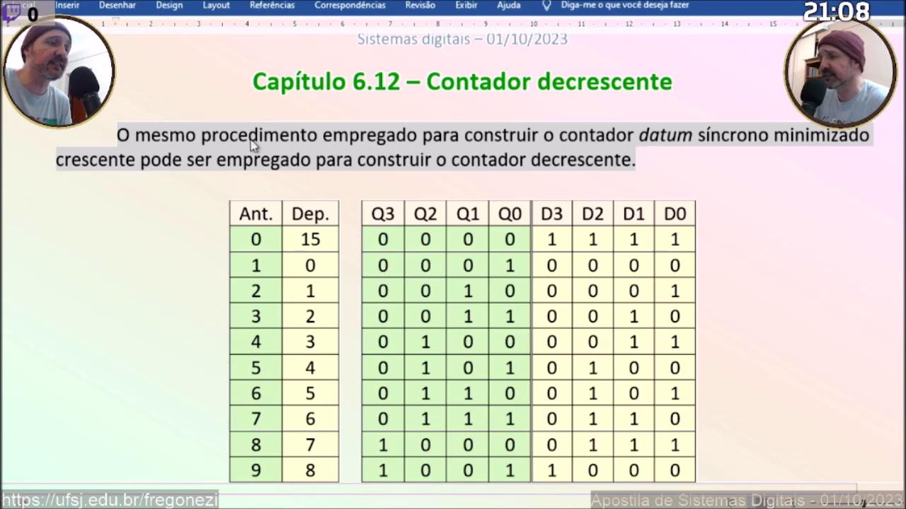
scroll(253, 138, "down", 3)
scroll(190, 145, "up", 1)
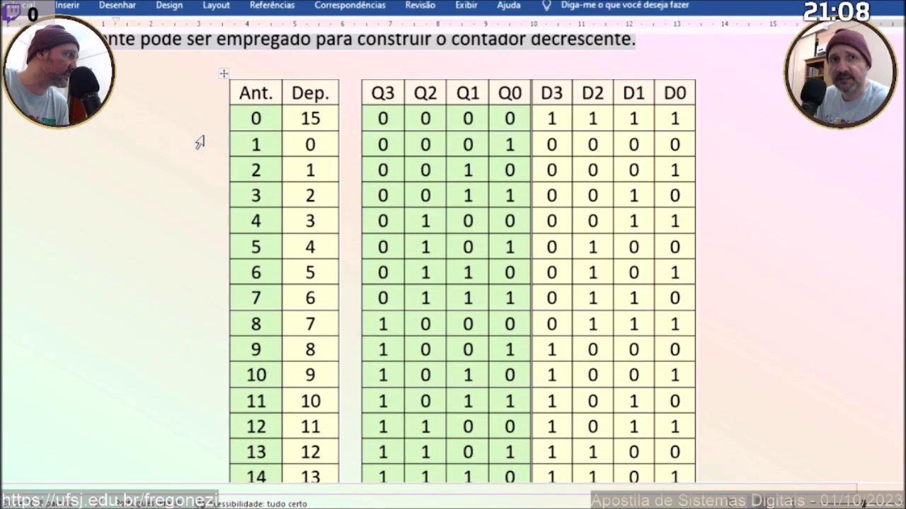
left_click(261, 111)
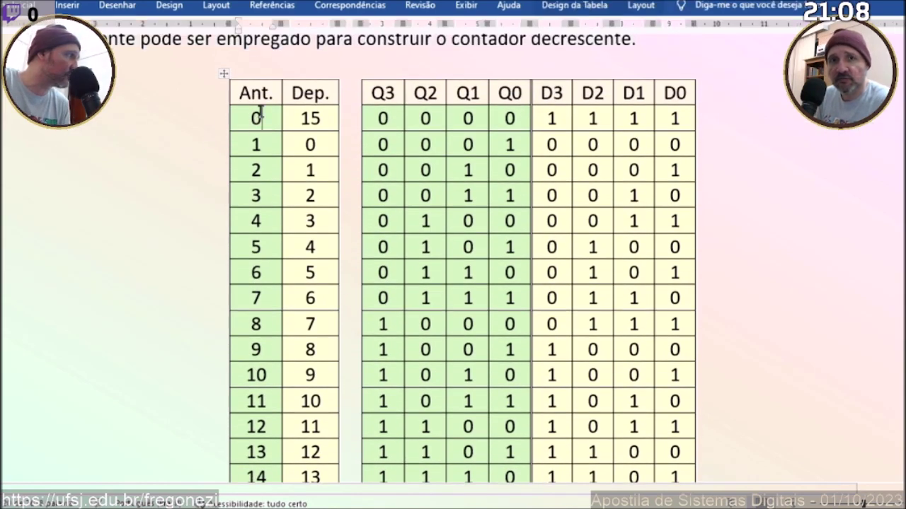
- Insert the word "decrescente" after "contador" in the caption of Tabela 8
scroll(262, 112, "down", 2)
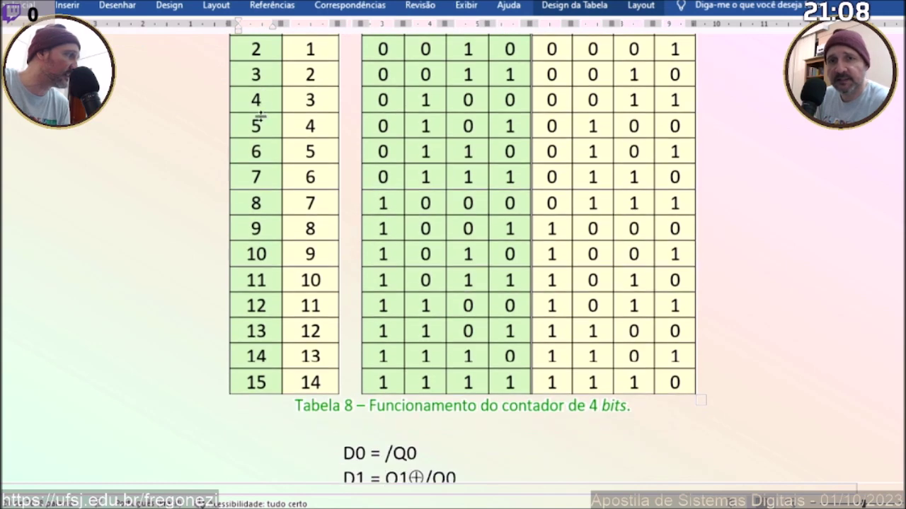
left_click(589, 406)
left_click(576, 406)
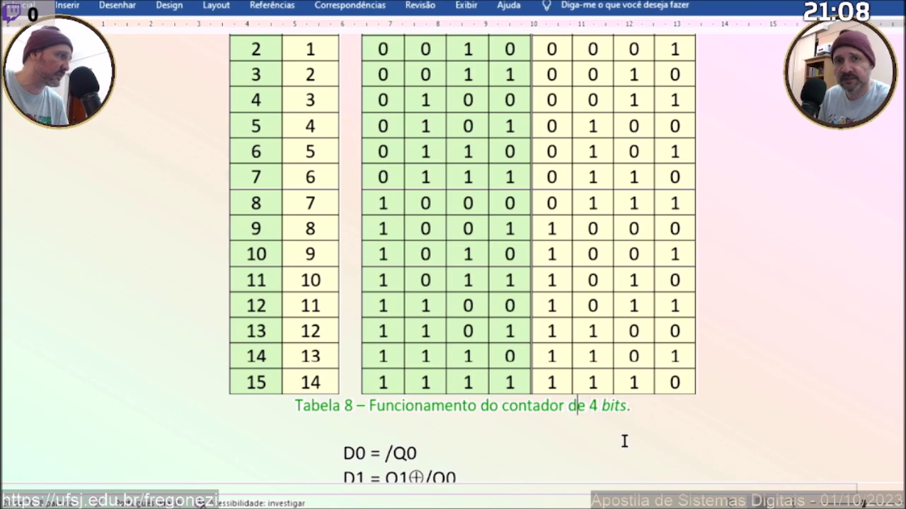
left_click(565, 407)
type("decresc")
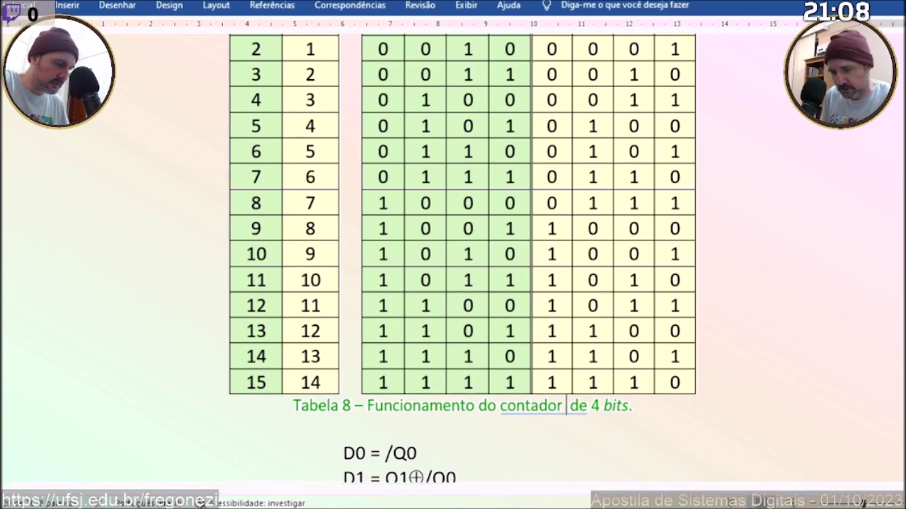
type("ente de")
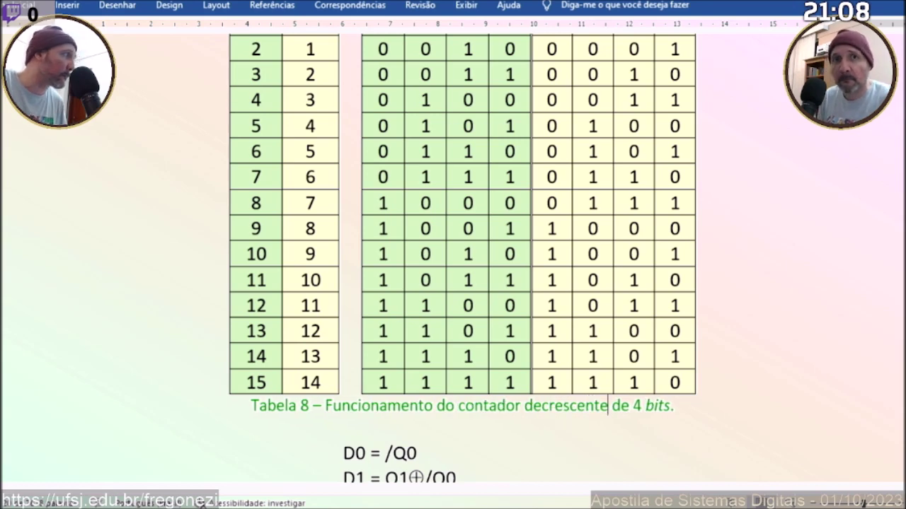
- Examine the Ant. and Dep. columns of Tabela 8 to review the countdown sequence
scroll(212, 213, "up", 3)
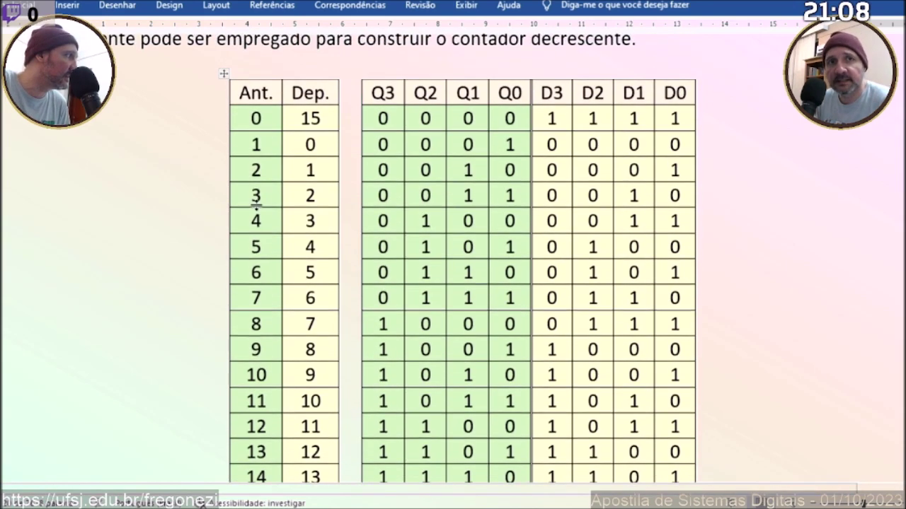
left_click_drag(259, 117, 297, 453)
scroll(299, 418, "down", 2)
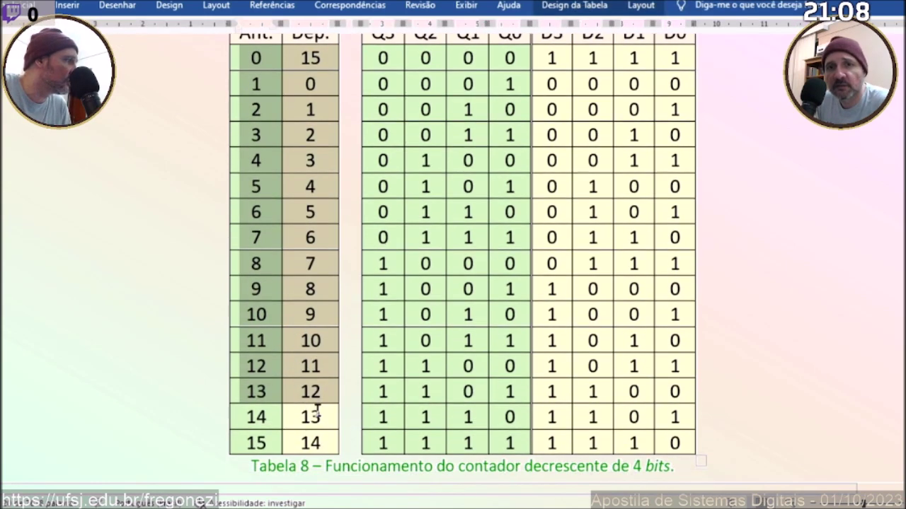
left_click(697, 239)
scroll(559, 98, "down", 4)
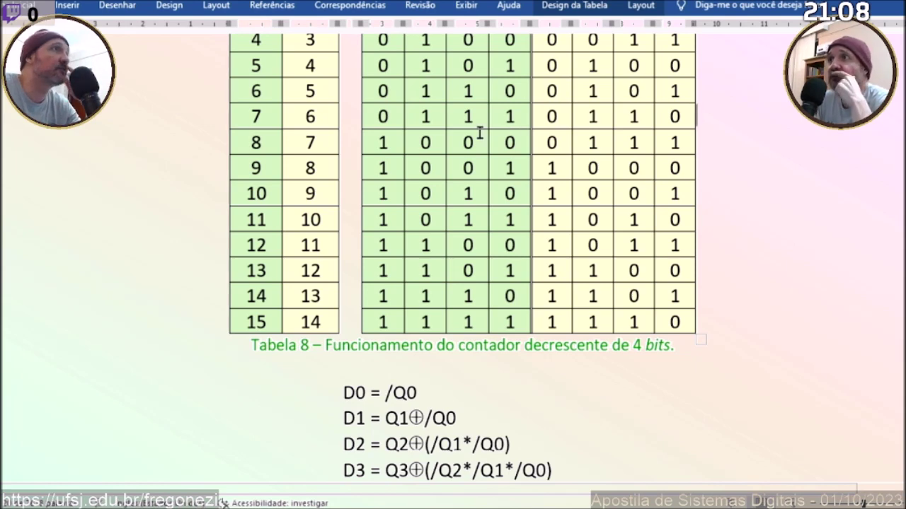
- Compare the D0 column with the Q0 column and check them against the equation D0 = /Q0
scroll(479, 133, "up", 5)
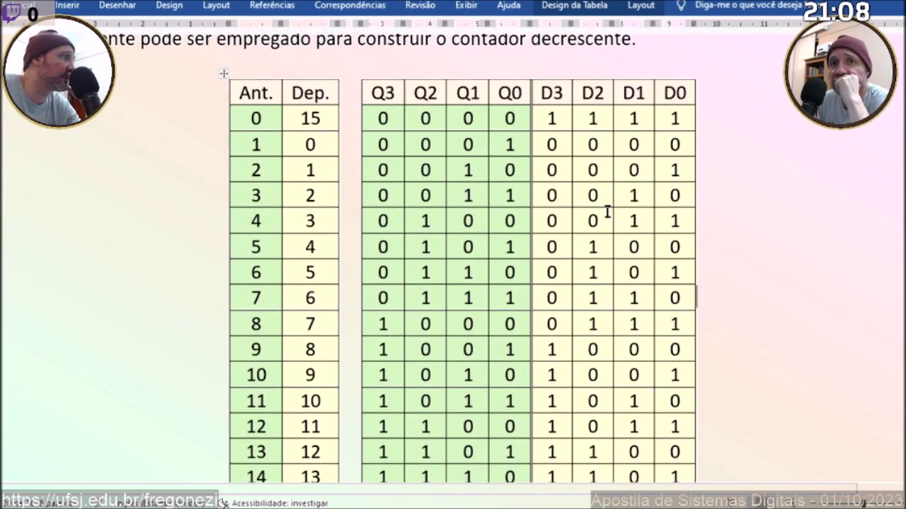
left_click_drag(675, 113, 668, 299)
left_click_drag(513, 115, 511, 279)
scroll(508, 269, "down", 5)
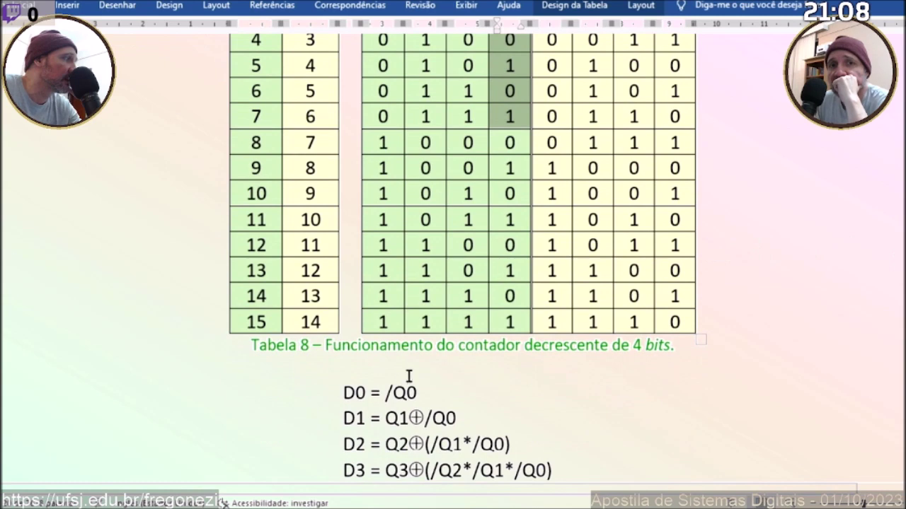
- Check the equation D1 = Q1⊕/Q0 against the D1, Q1 and Q0 columns in rows 0 to 3
left_click(391, 418)
left_click_drag(394, 419, 446, 418)
scroll(488, 300, "up", 5)
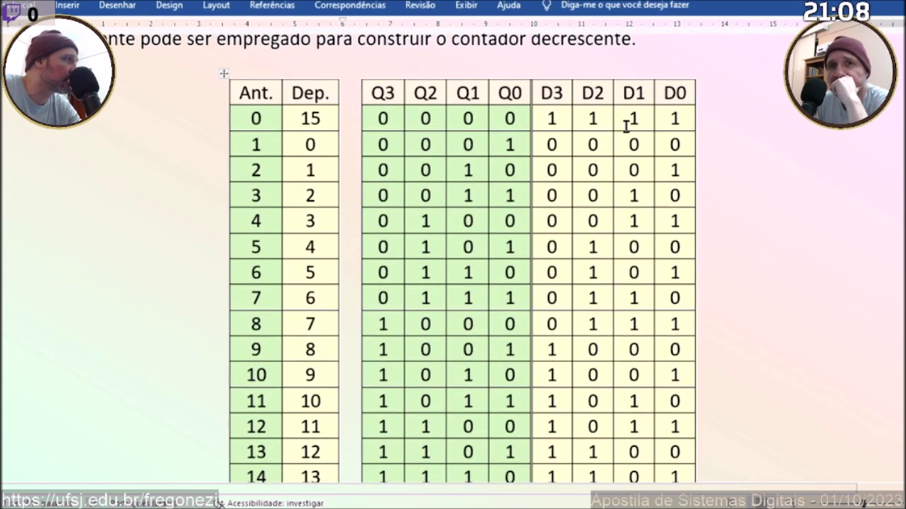
left_click_drag(628, 121, 629, 191)
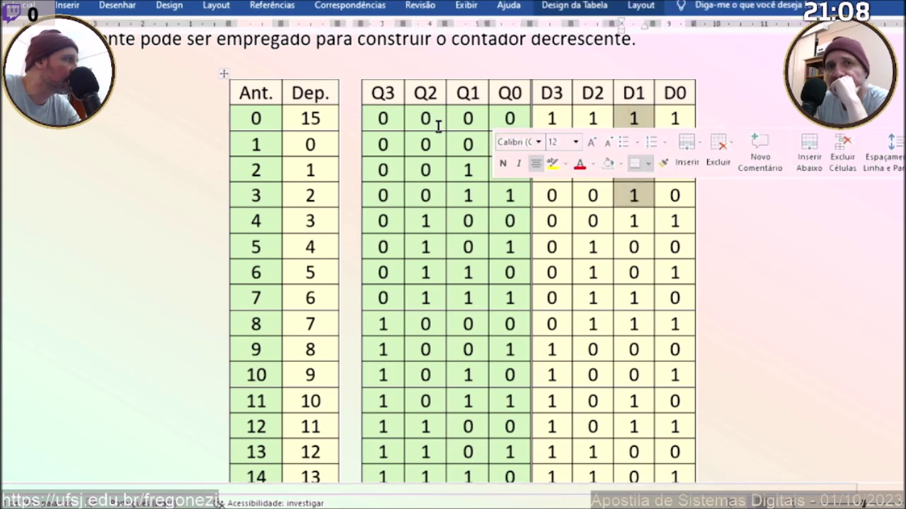
left_click_drag(460, 121, 508, 193)
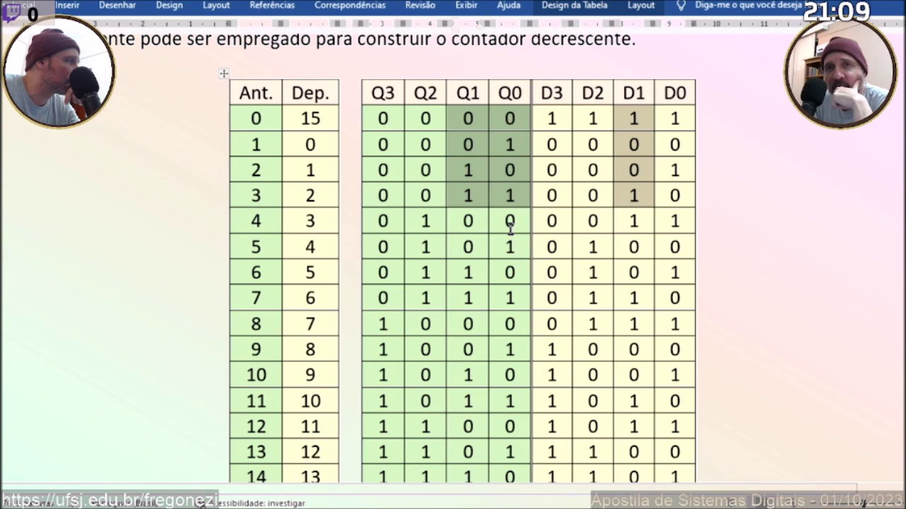
- Examine the D2 equation below the table, highlighting its ⊕(/Q1*/Q0) part
scroll(510, 228, "down", 3)
scroll(510, 228, "down", 3)
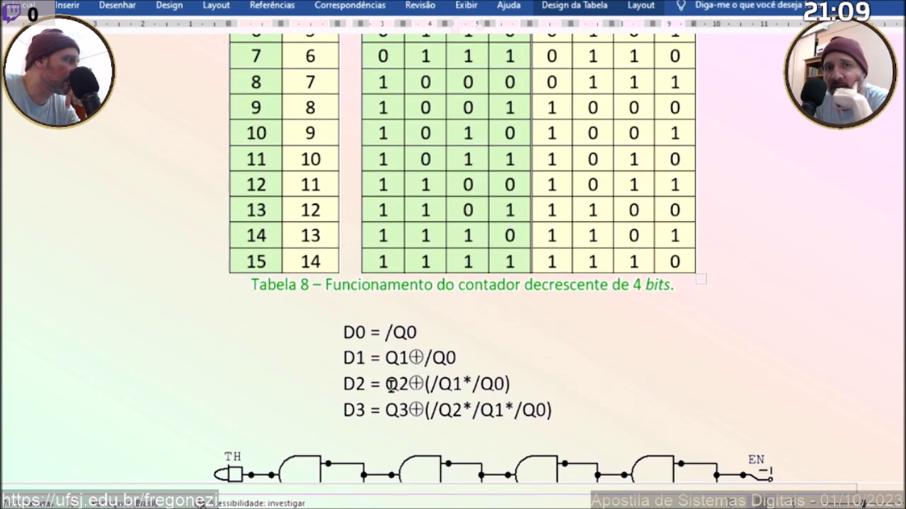
left_click_drag(387, 383, 468, 384)
left_click(438, 384)
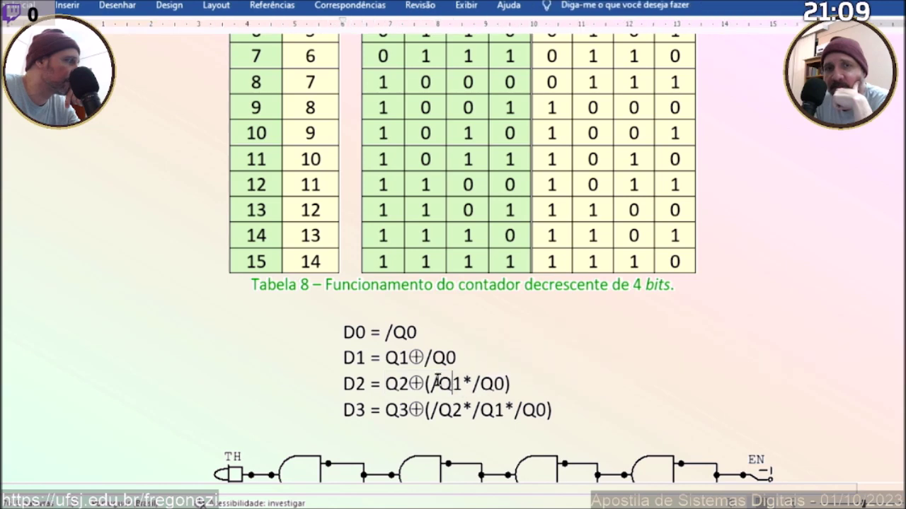
left_click_drag(409, 384, 495, 385)
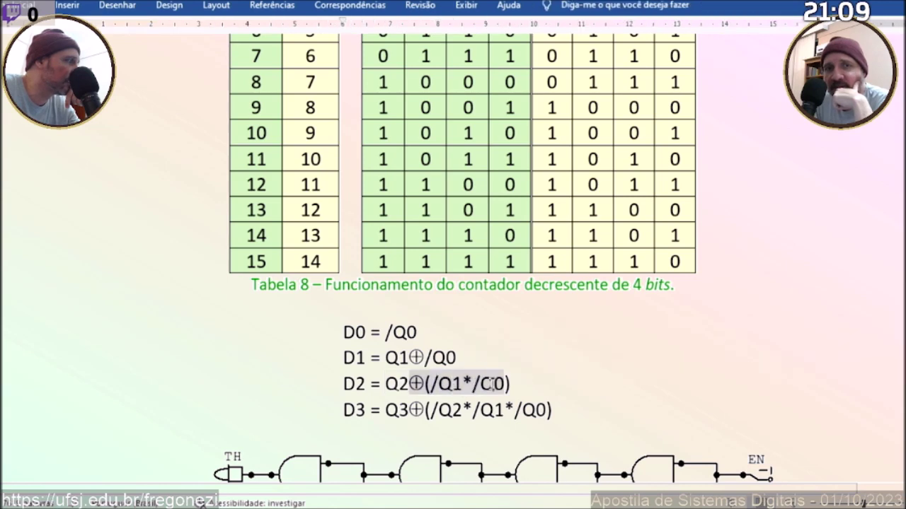
scroll(427, 303, "up", 5)
scroll(427, 303, "up", 1)
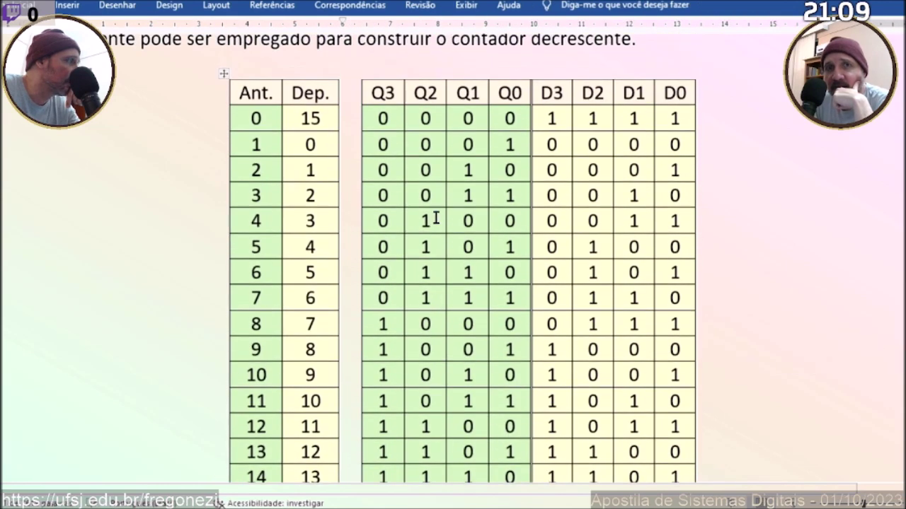
- Compare the D2 column with the Q2 column over the first eight rows of the table
left_click_drag(603, 123, 596, 214)
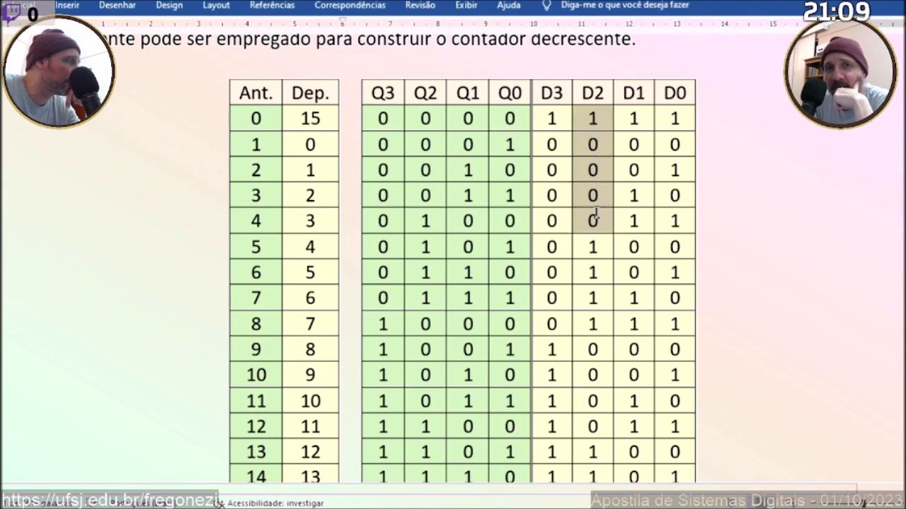
left_click_drag(597, 216, 590, 325)
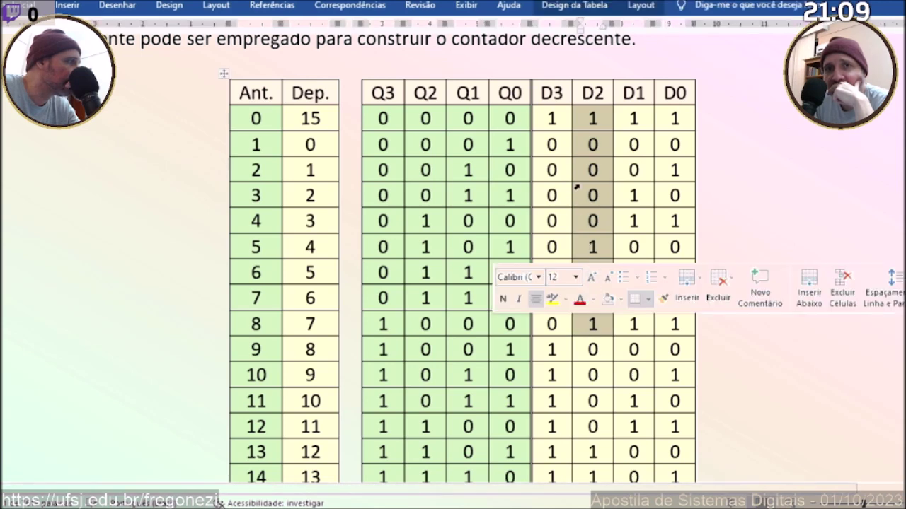
left_click(584, 187)
left_click(594, 220)
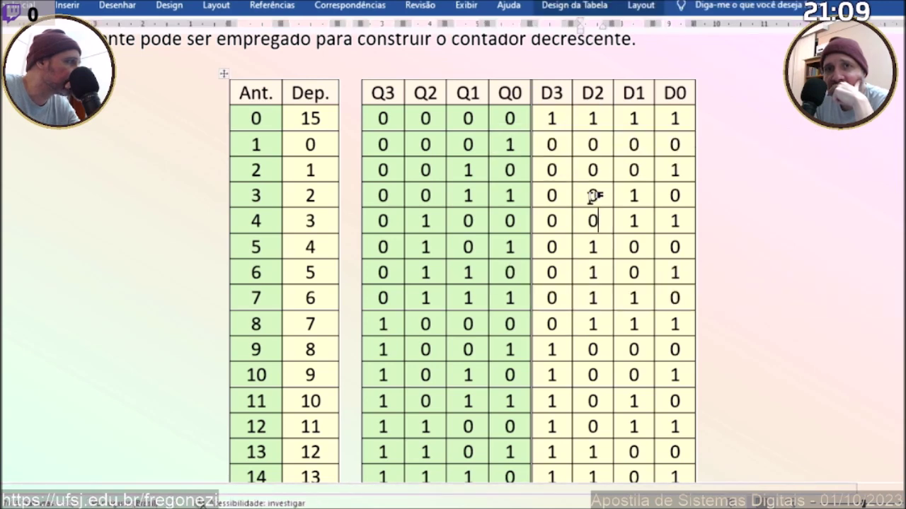
left_click_drag(586, 117, 601, 308)
left_click(593, 118)
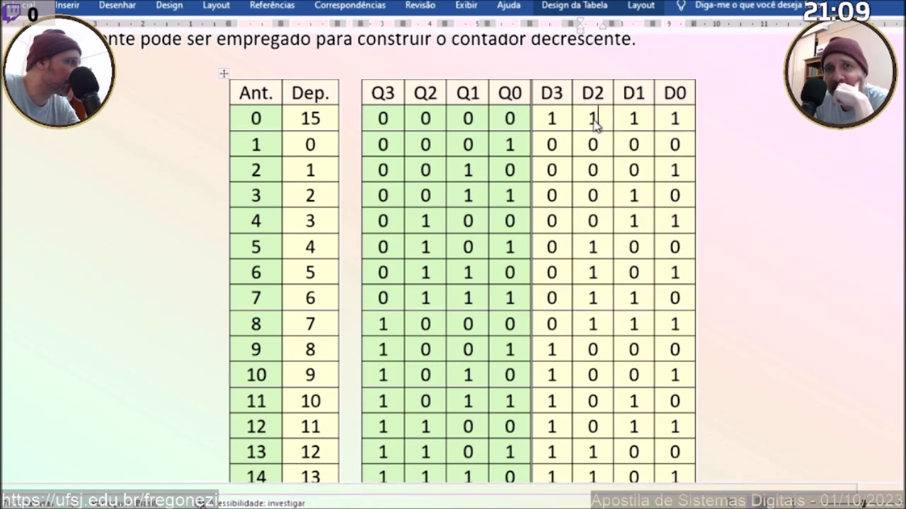
left_click_drag(593, 118, 582, 202)
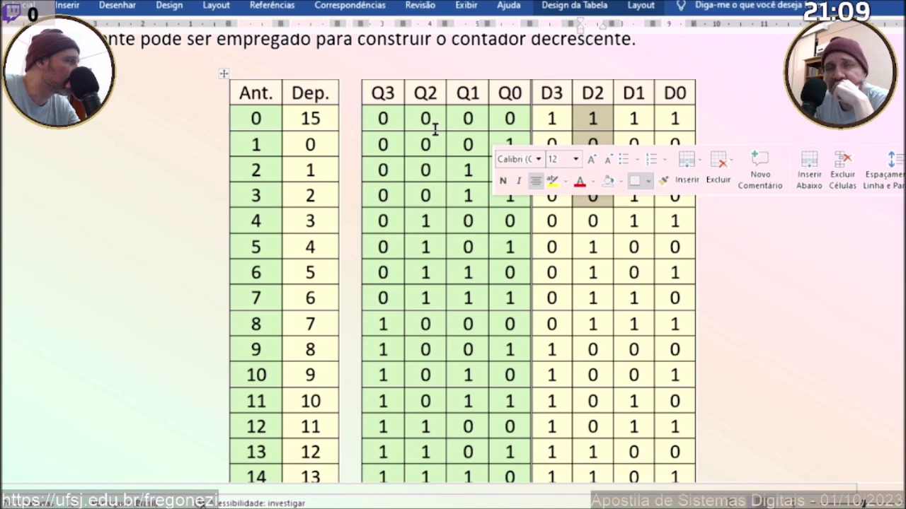
left_click(588, 144)
left_click_drag(588, 122, 586, 288)
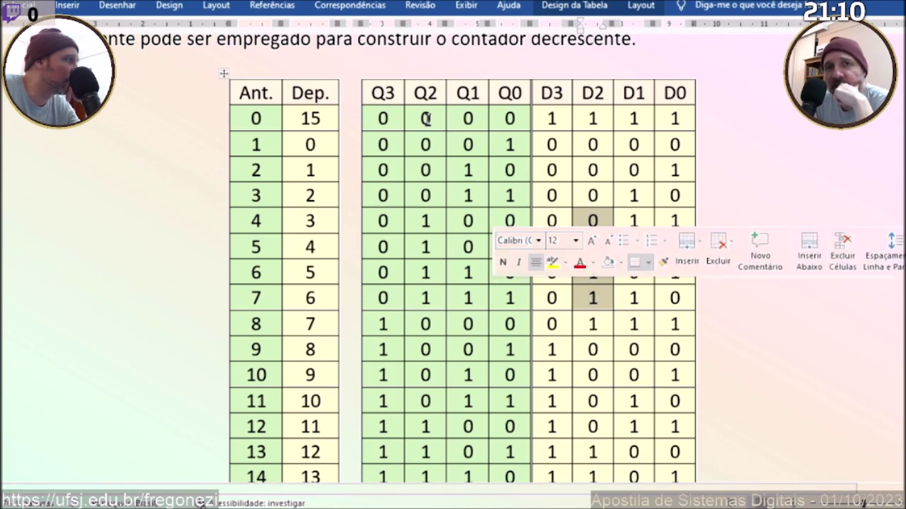
left_click_drag(426, 119, 427, 296)
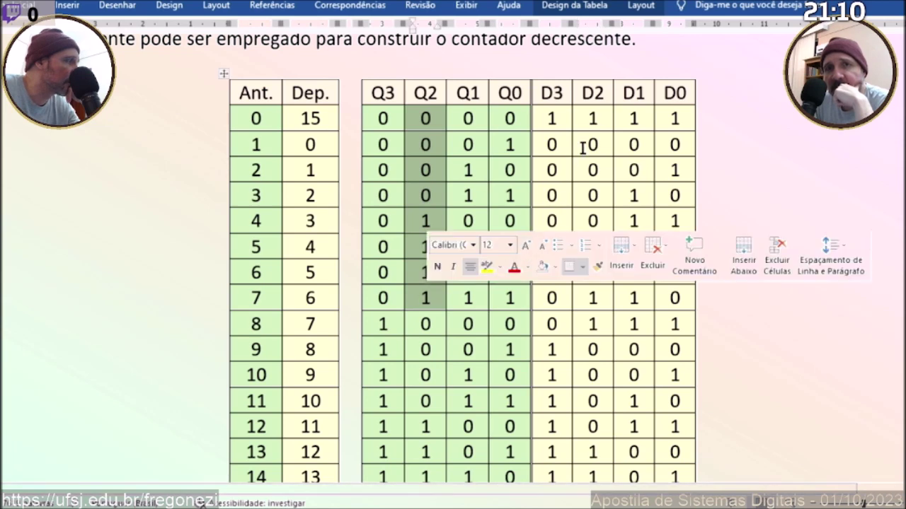
- Check the D2 equation against the D2, Q2, Q1 and Q0 values in rows 0 to 3
left_click_drag(596, 117, 580, 194)
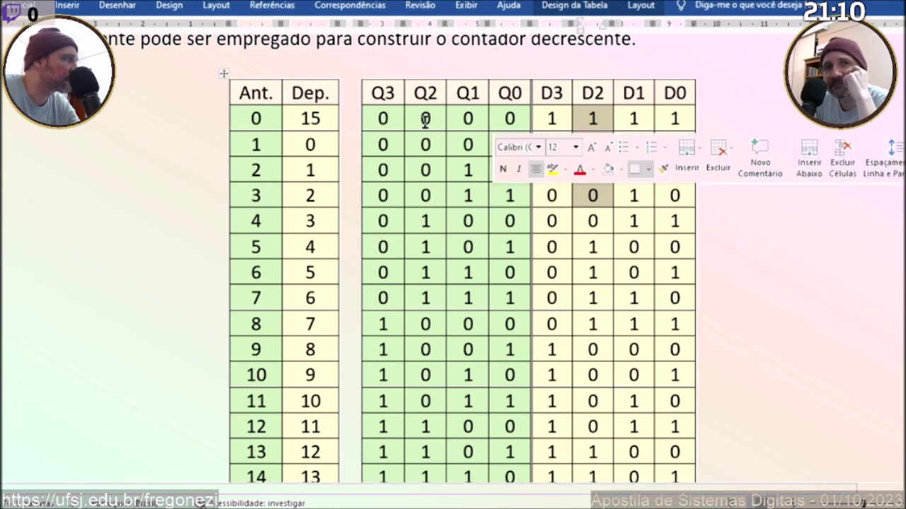
left_click_drag(425, 121, 500, 122)
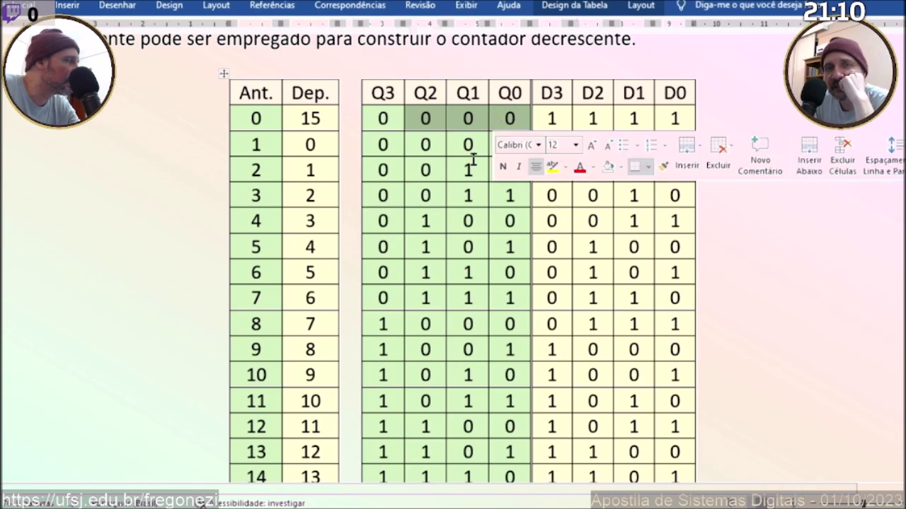
scroll(449, 185, "down", 6)
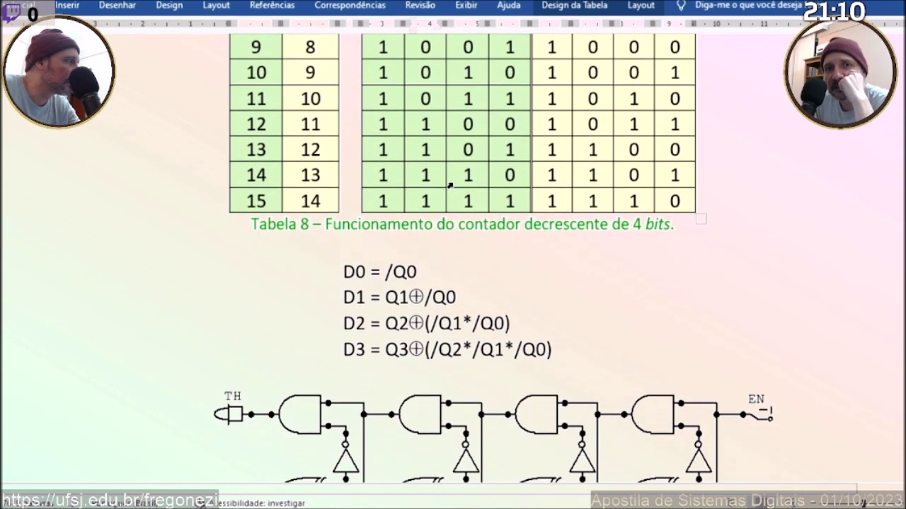
scroll(450, 185, "up", 5)
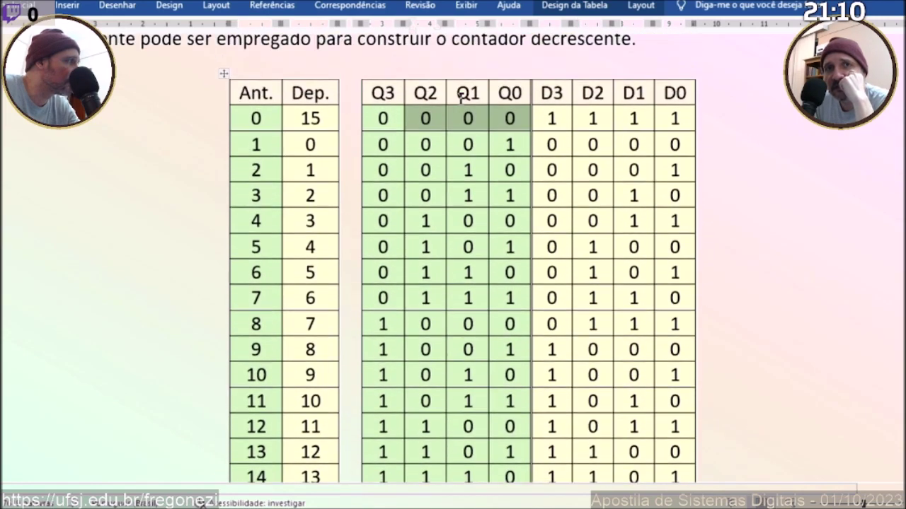
left_click(426, 119)
left_click_drag(426, 119, 425, 193)
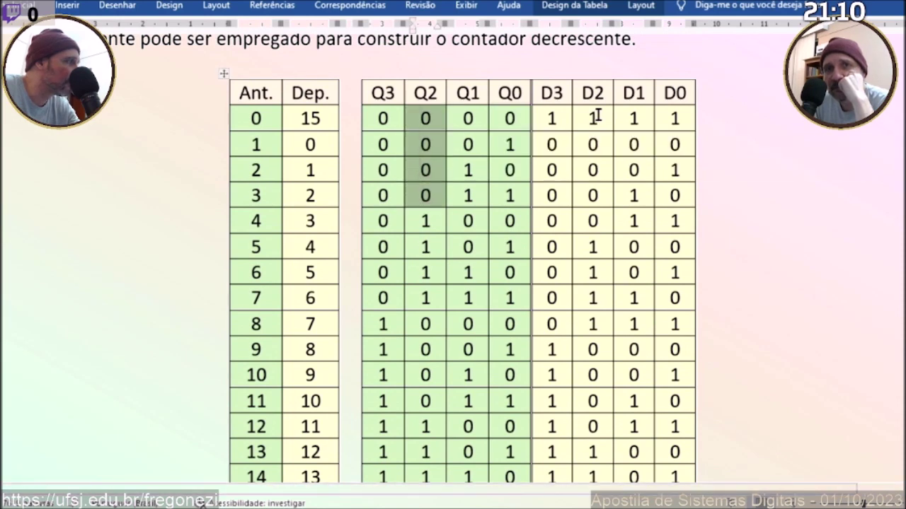
left_click_drag(597, 116, 585, 191)
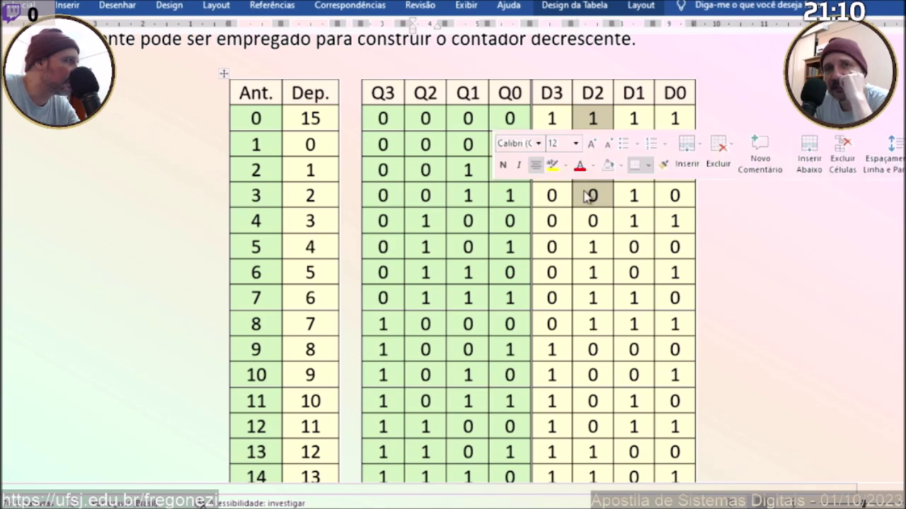
left_click_drag(470, 118, 499, 195)
- Compare the D3 column in rows 0 to 8 with the Q3 column in rows 0 to 7 of the state table
scroll(485, 170, "down", 5)
scroll(428, 384, "up", 5)
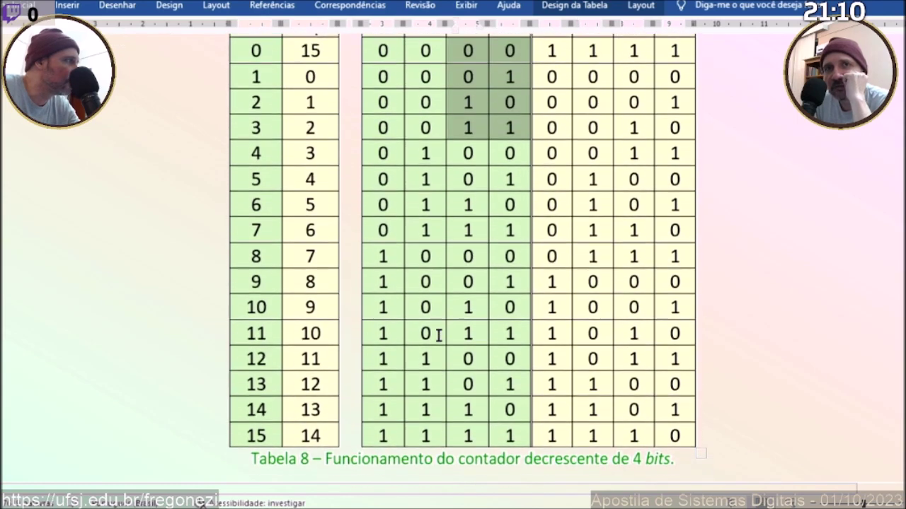
left_click_drag(554, 180, 551, 386)
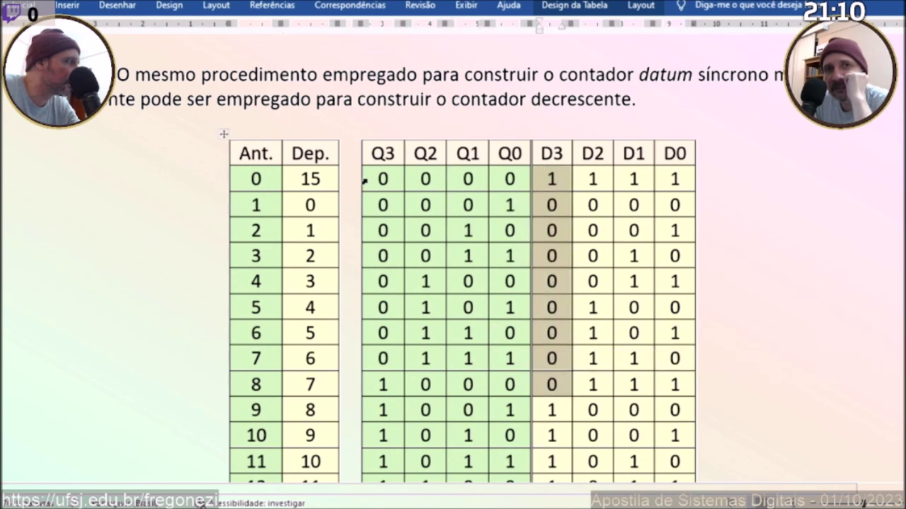
left_click_drag(373, 179, 377, 361)
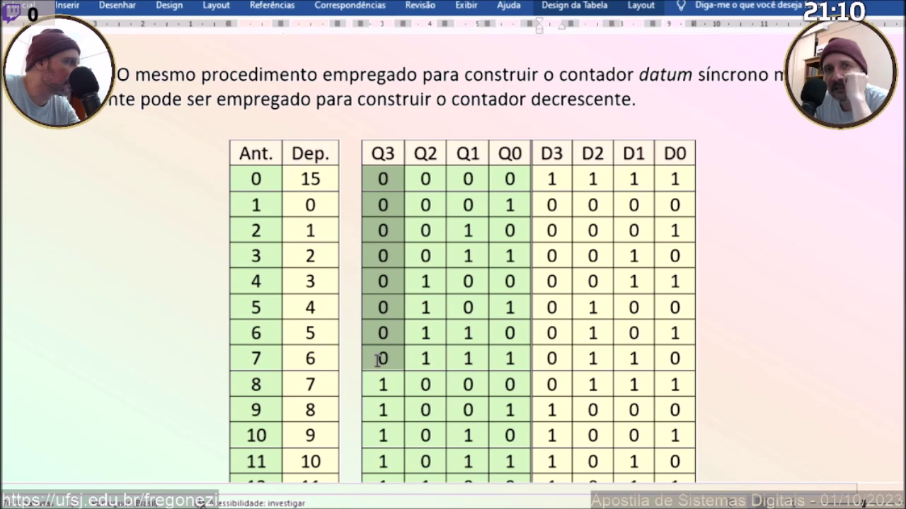
- Examine D3 in rows 8 to 15, and compare the Q3 and D3 columns over rows 0 to 7
scroll(524, 304, "down", 3)
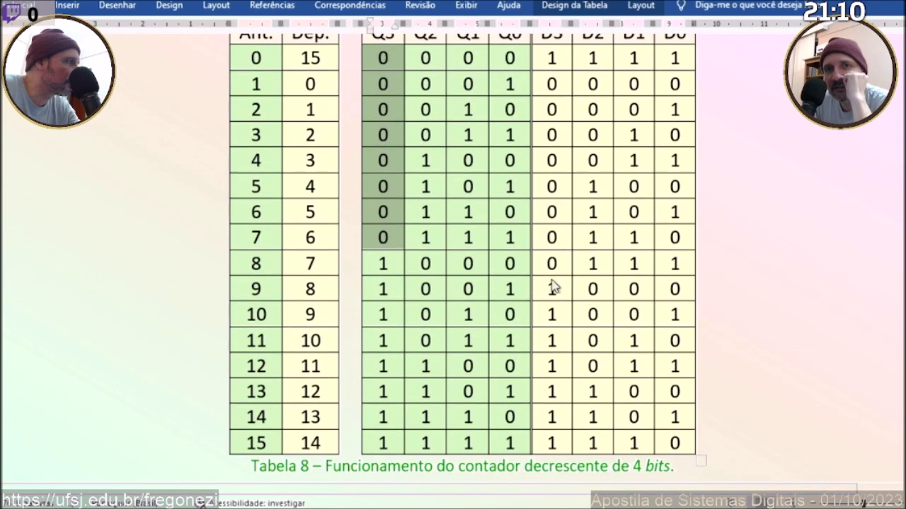
left_click_drag(556, 259, 549, 443)
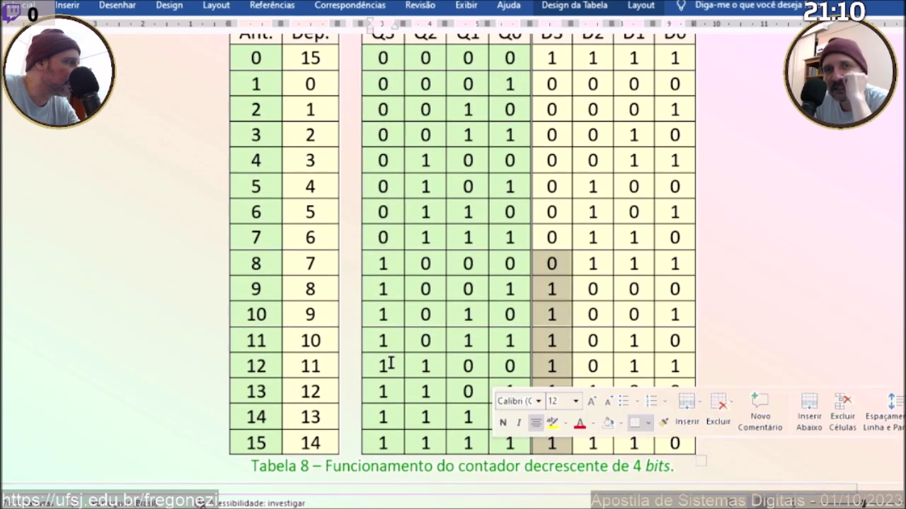
scroll(368, 262, "up", 2)
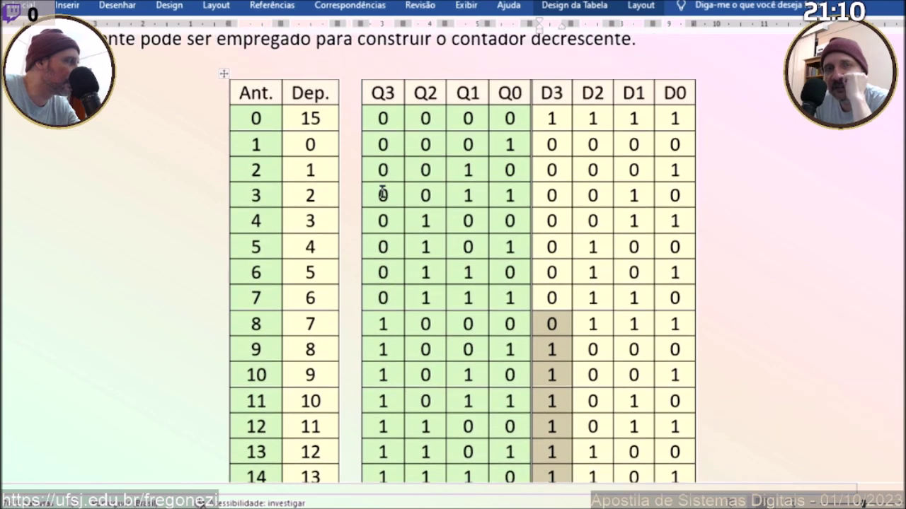
left_click_drag(377, 115, 385, 305)
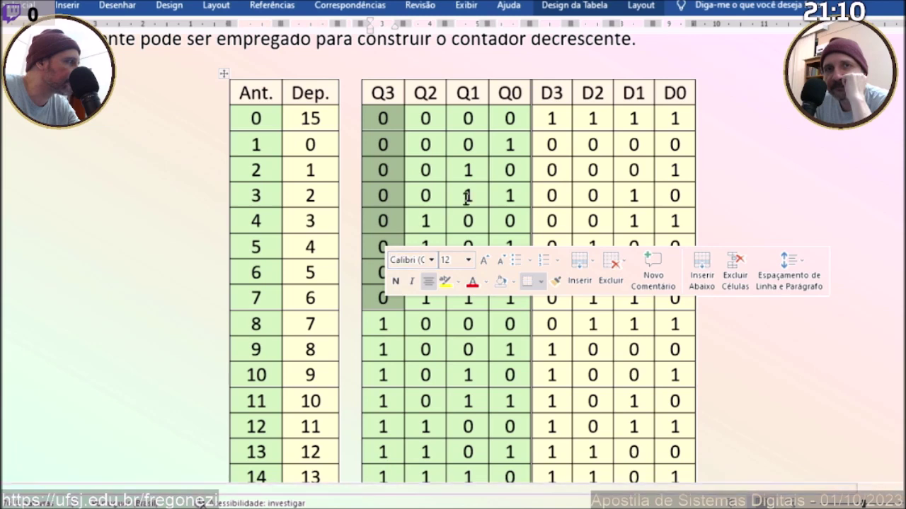
left_click_drag(552, 120, 552, 287)
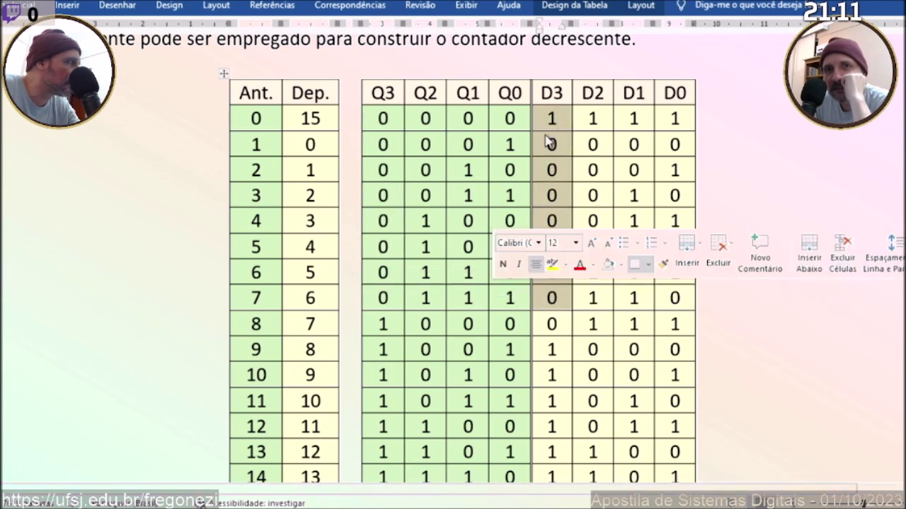
- Check the Q2, Q1 and Q0 values in row 0 against the (/Q2*/Q1*/Q0) term of the D3 equation
left_click_drag(427, 122, 498, 126)
scroll(496, 127, "down", 6)
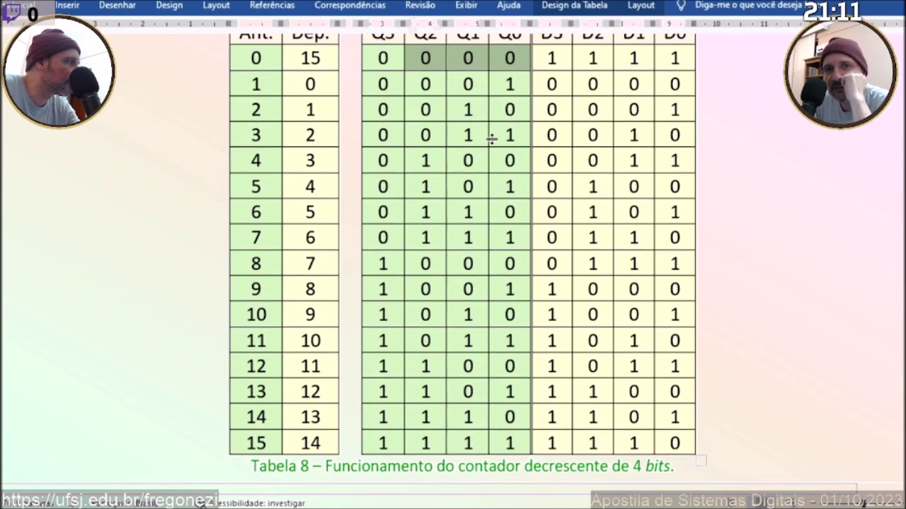
left_click_drag(437, 414, 546, 412)
left_click(551, 347)
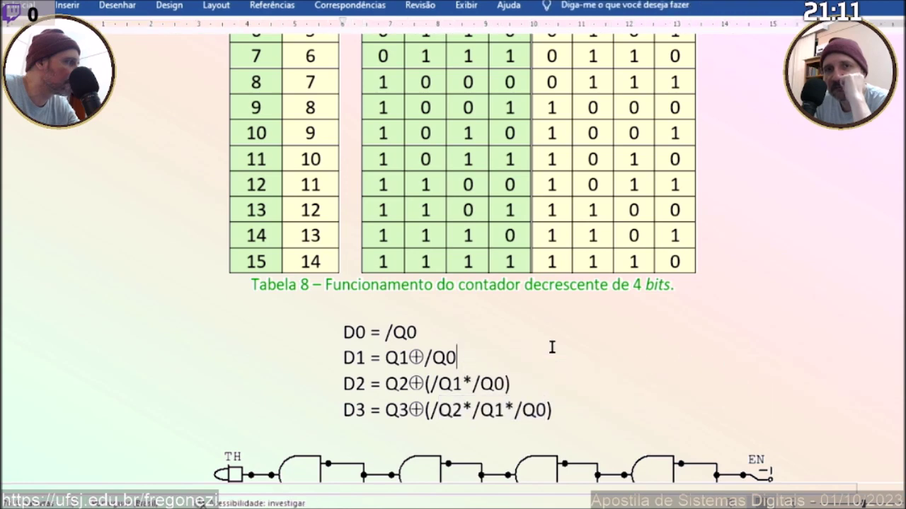
- Examine the down-counter circuit diagram below the D0–D3 equations
scroll(552, 347, "down", 3)
scroll(552, 347, "down", 3)
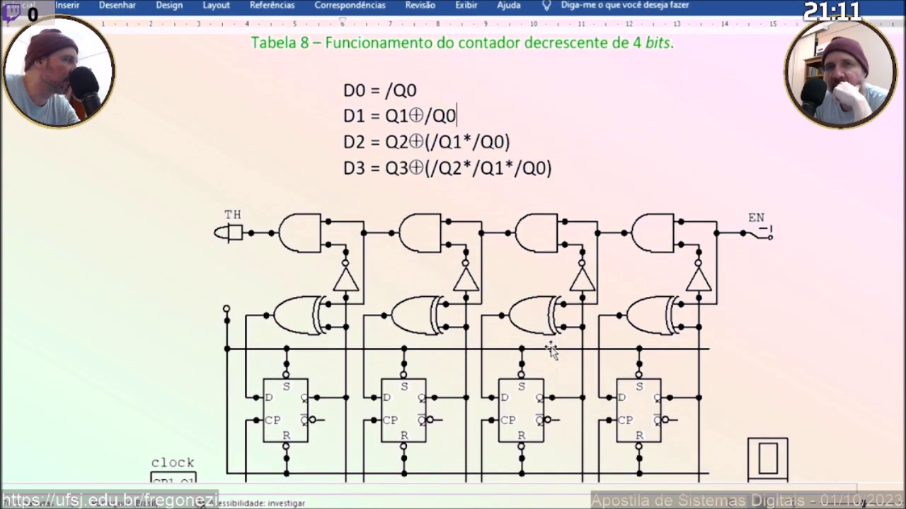
scroll(552, 348, "down", 1)
scroll(552, 351, "down", 1)
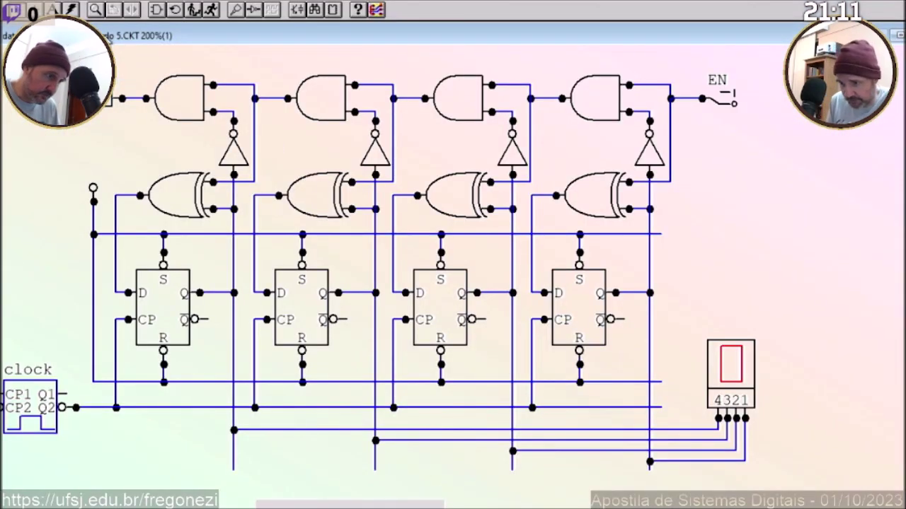
- In the circuit simulator, bring the whole four-flip-flop down counter into view and start its simulation
left_click_drag(263, 504, 256, 505)
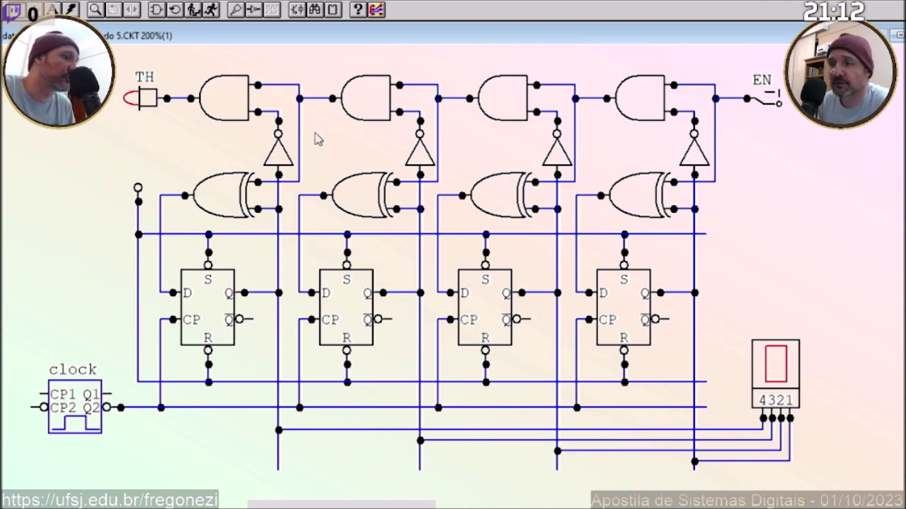
left_click(212, 10)
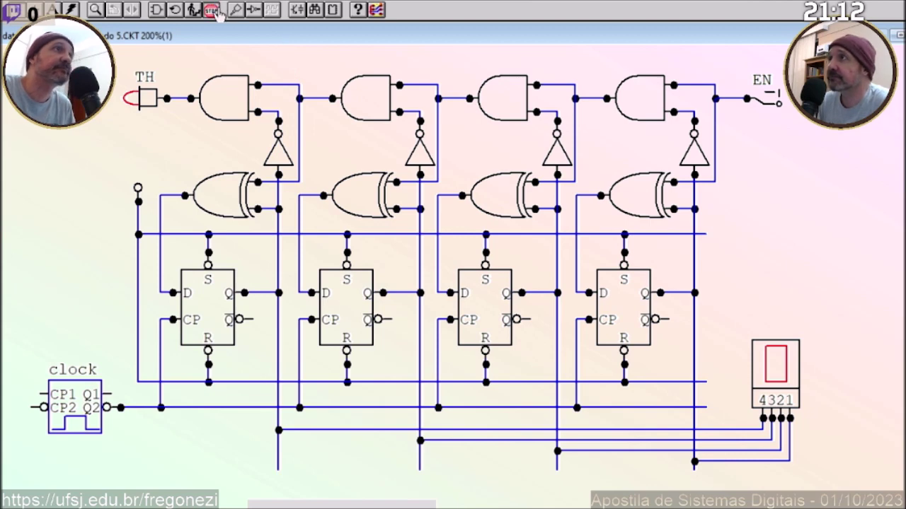